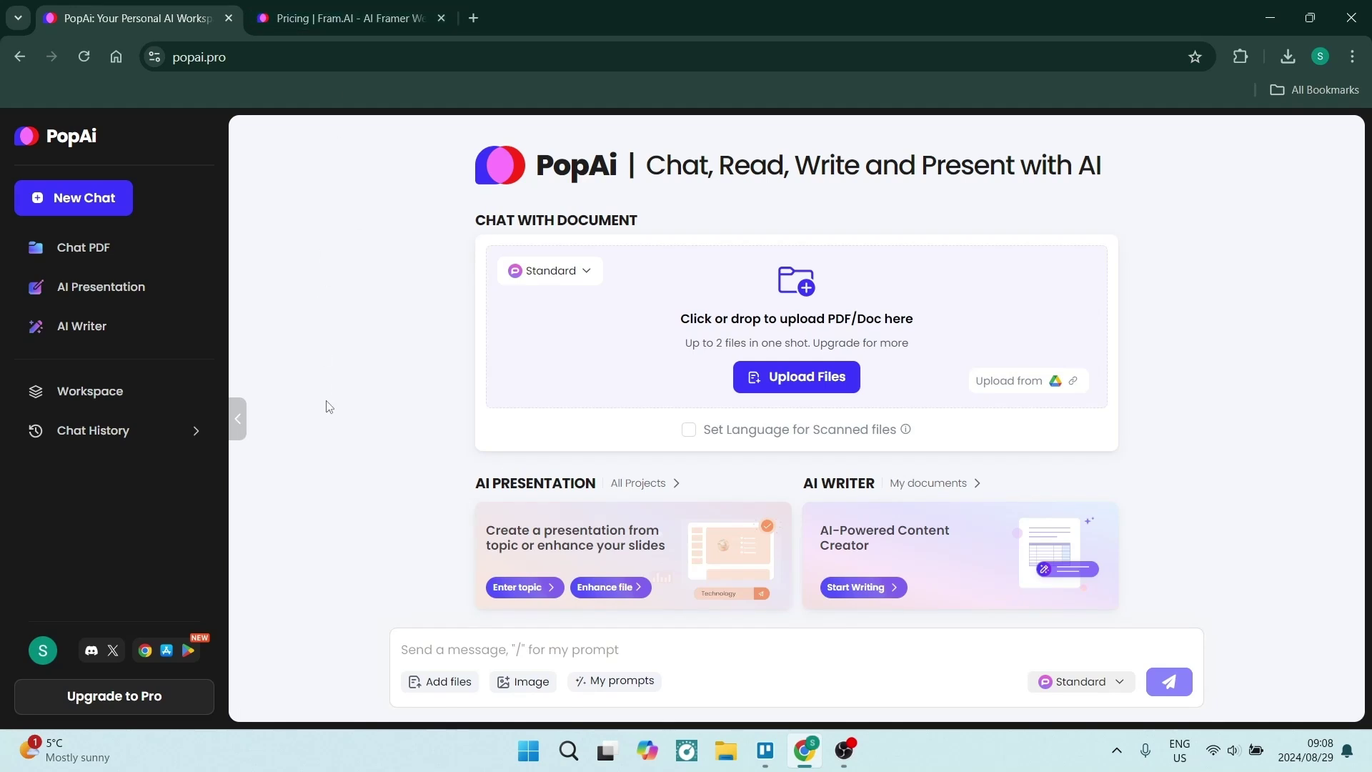
- Scroll through the $0, $9.9 and $40 plan cards on the pricing page
{"action": "left_click", "coordinate": [266, 18]}
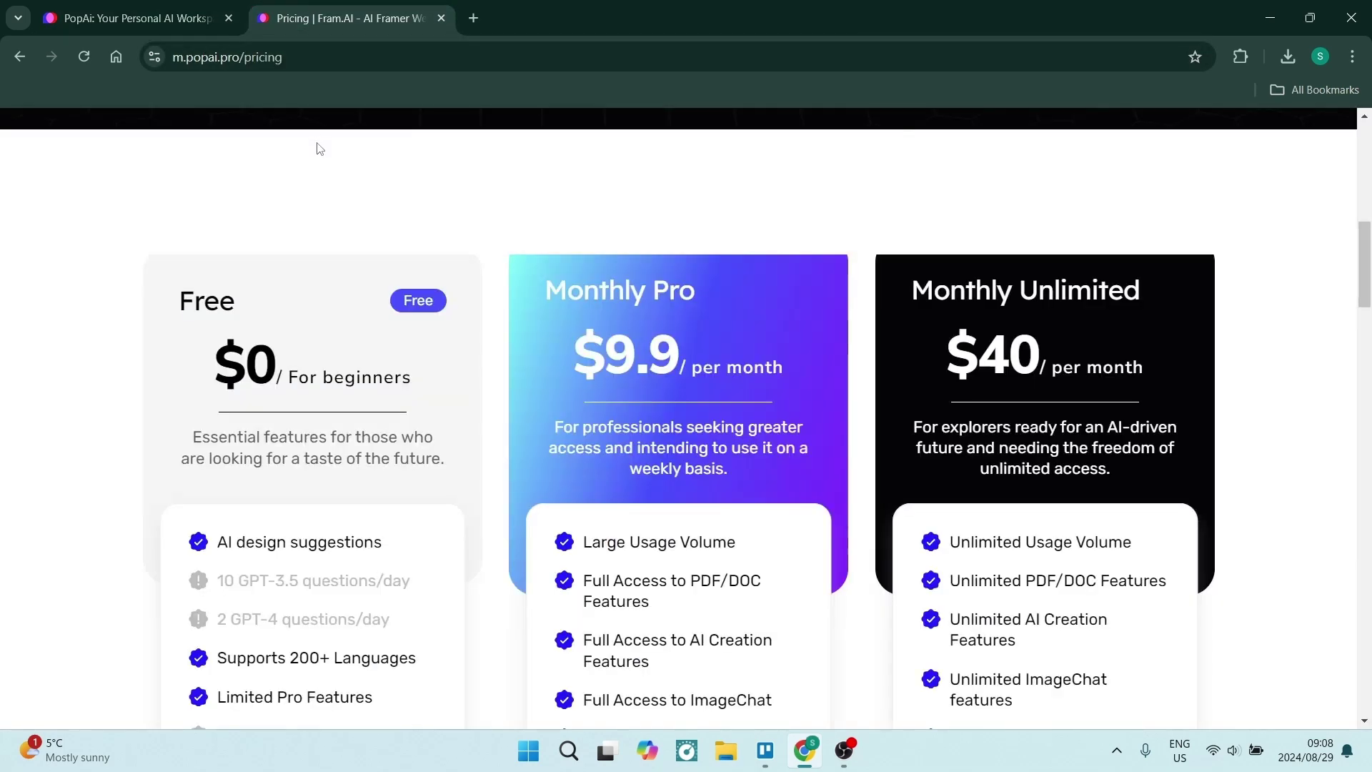
{"action": "scroll", "coordinate": [346, 255], "scroll_direction": "down", "scroll_amount": 1}
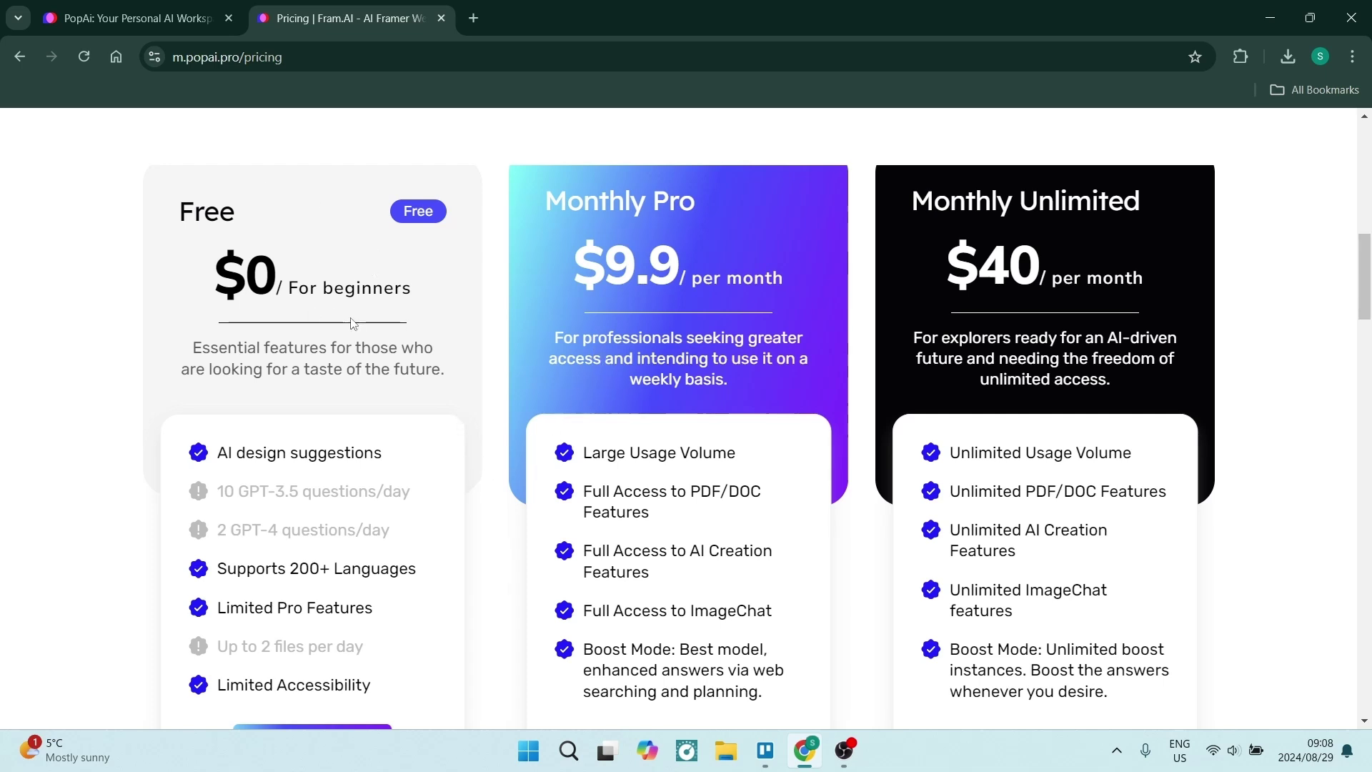
{"action": "scroll", "coordinate": [350, 358], "scroll_direction": "down", "scroll_amount": 1}
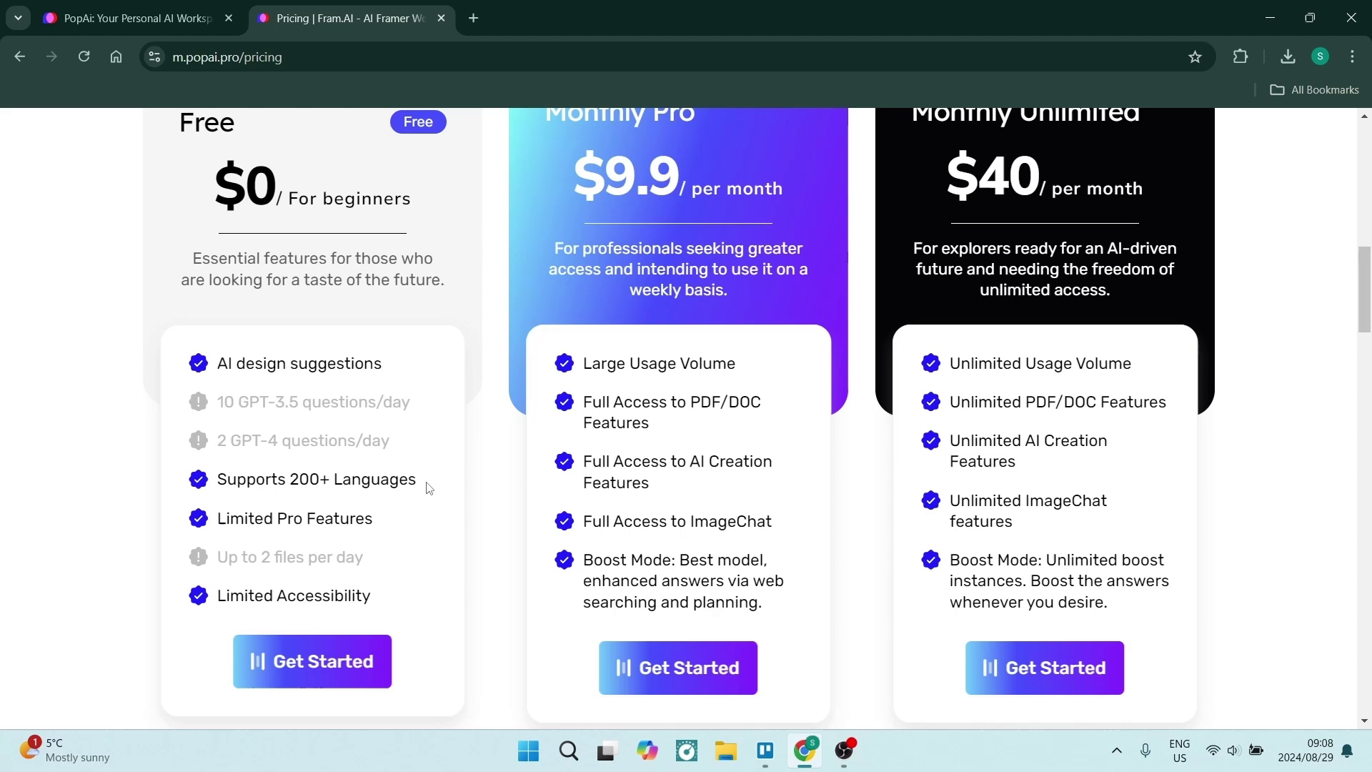
{"action": "scroll", "coordinate": [319, 593], "scroll_direction": "down", "scroll_amount": 3}
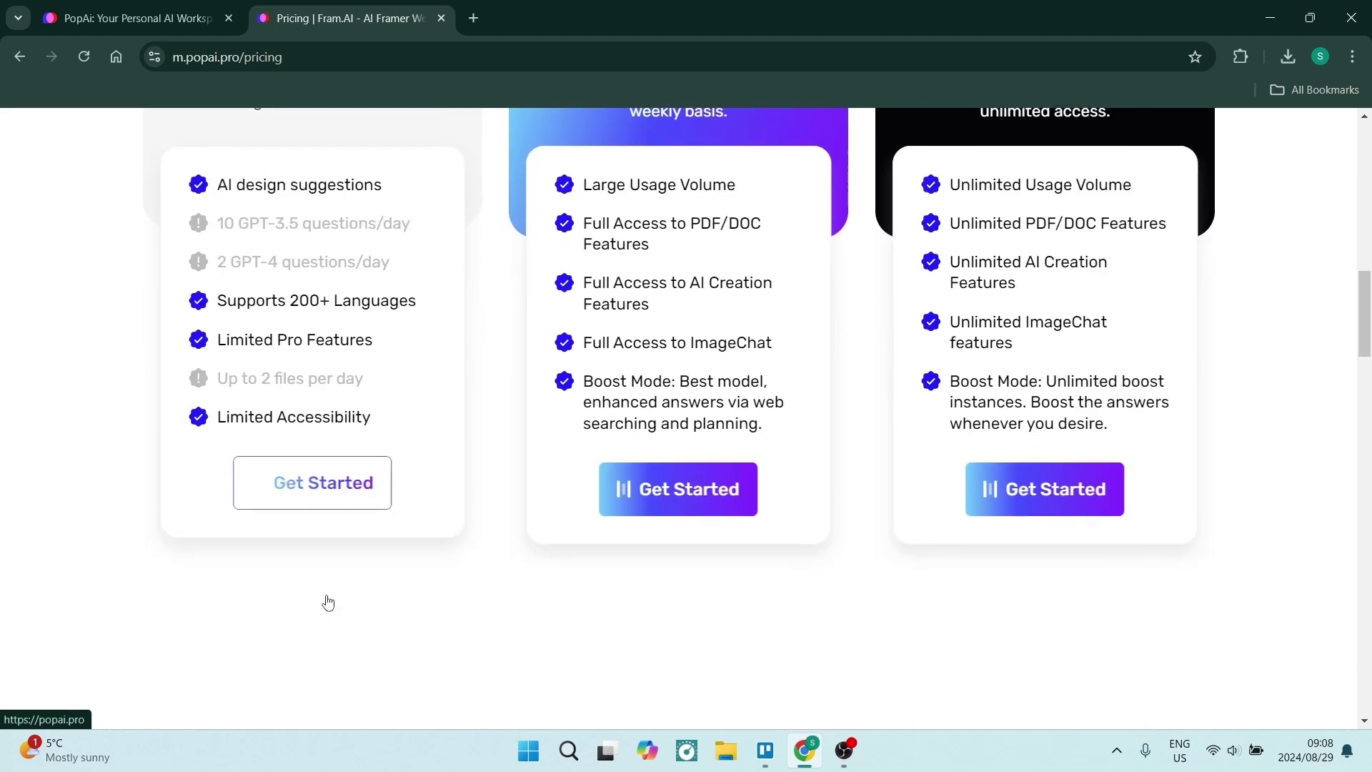
{"action": "scroll", "coordinate": [321, 586], "scroll_direction": "up", "scroll_amount": 2}
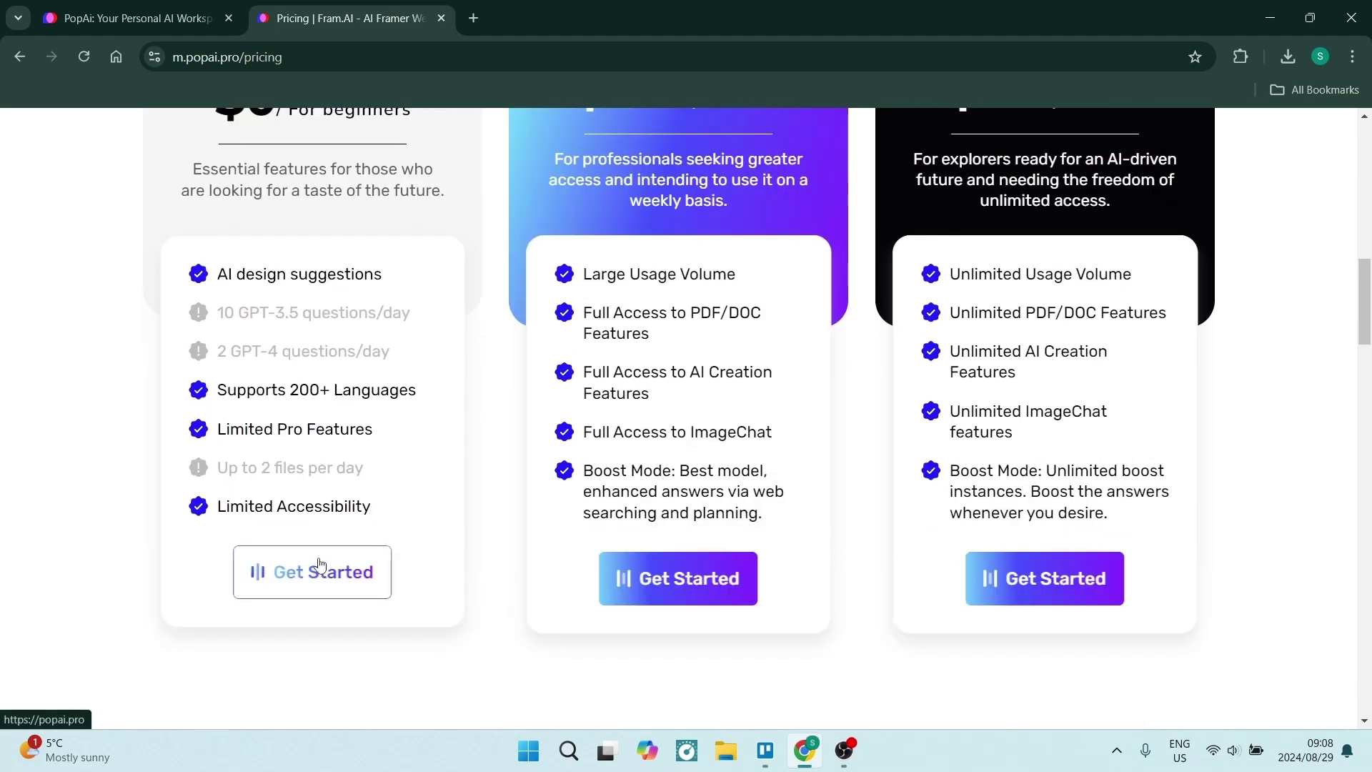
{"action": "scroll", "coordinate": [398, 508], "scroll_direction": "up", "scroll_amount": 1}
{"action": "scroll", "coordinate": [471, 505], "scroll_direction": "down", "scroll_amount": 1}
{"action": "scroll", "coordinate": [623, 361], "scroll_direction": "up", "scroll_amount": 1}
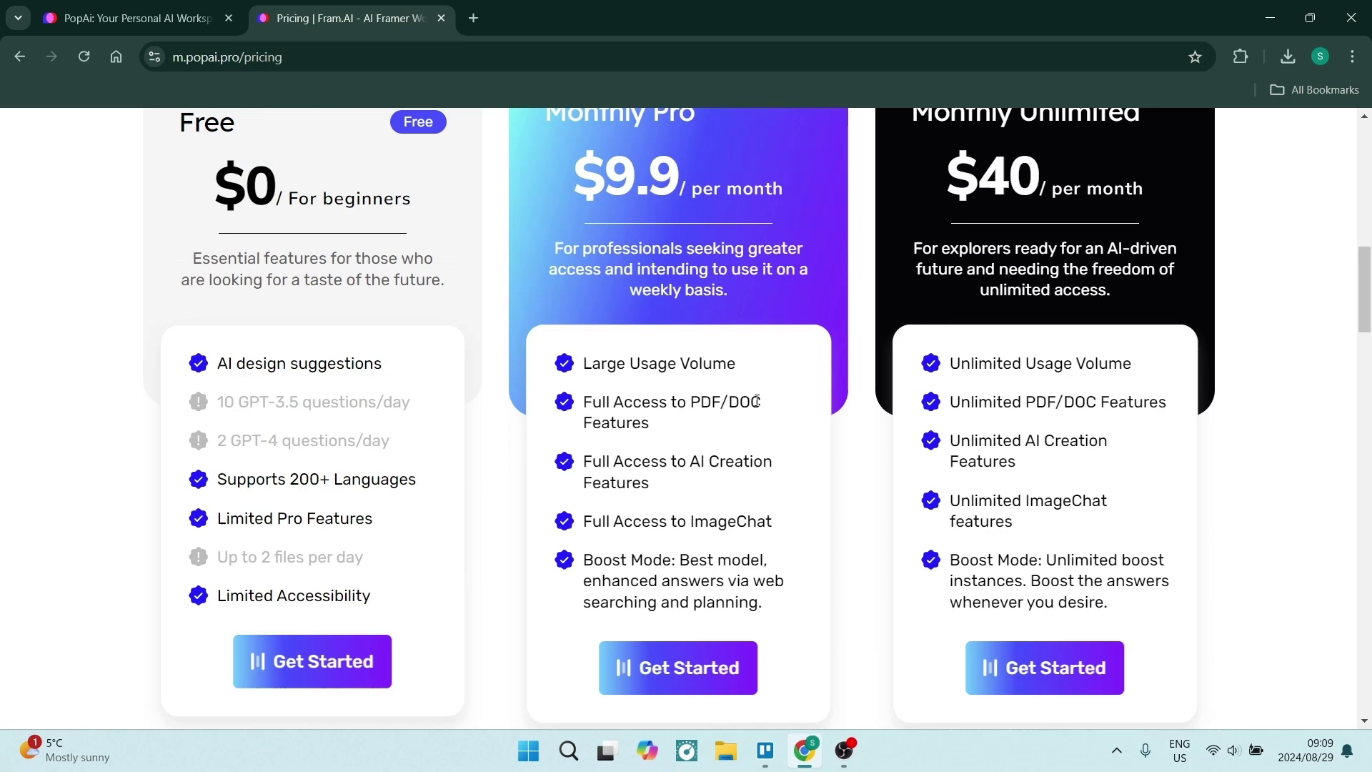
{"action": "scroll", "coordinate": [758, 414], "scroll_direction": "down", "scroll_amount": 1}
{"action": "scroll", "coordinate": [746, 436], "scroll_direction": "up", "scroll_amount": 2}
{"action": "scroll", "coordinate": [747, 465], "scroll_direction": "down", "scroll_amount": 1}
{"action": "scroll", "coordinate": [709, 515], "scroll_direction": "up", "scroll_amount": 3}
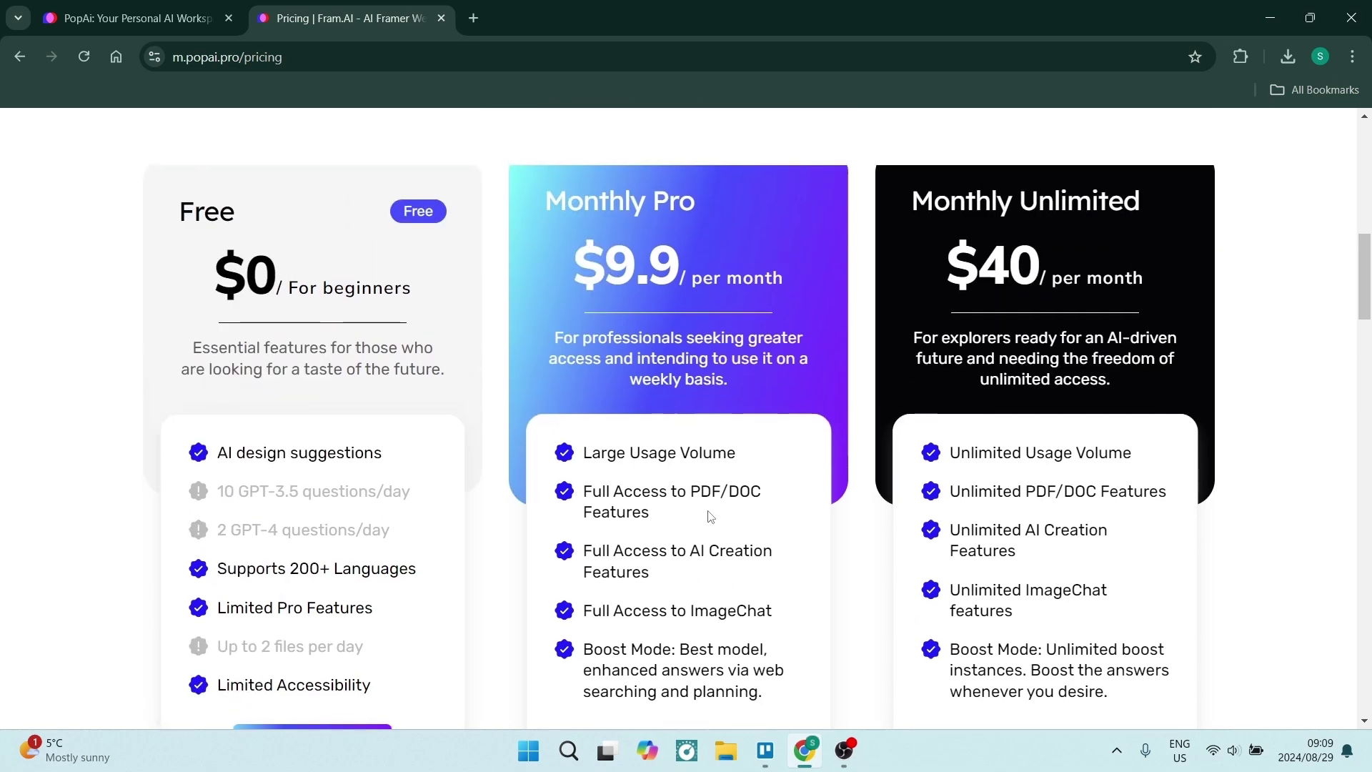
{"action": "scroll", "coordinate": [676, 432], "scroll_direction": "down", "scroll_amount": 1}
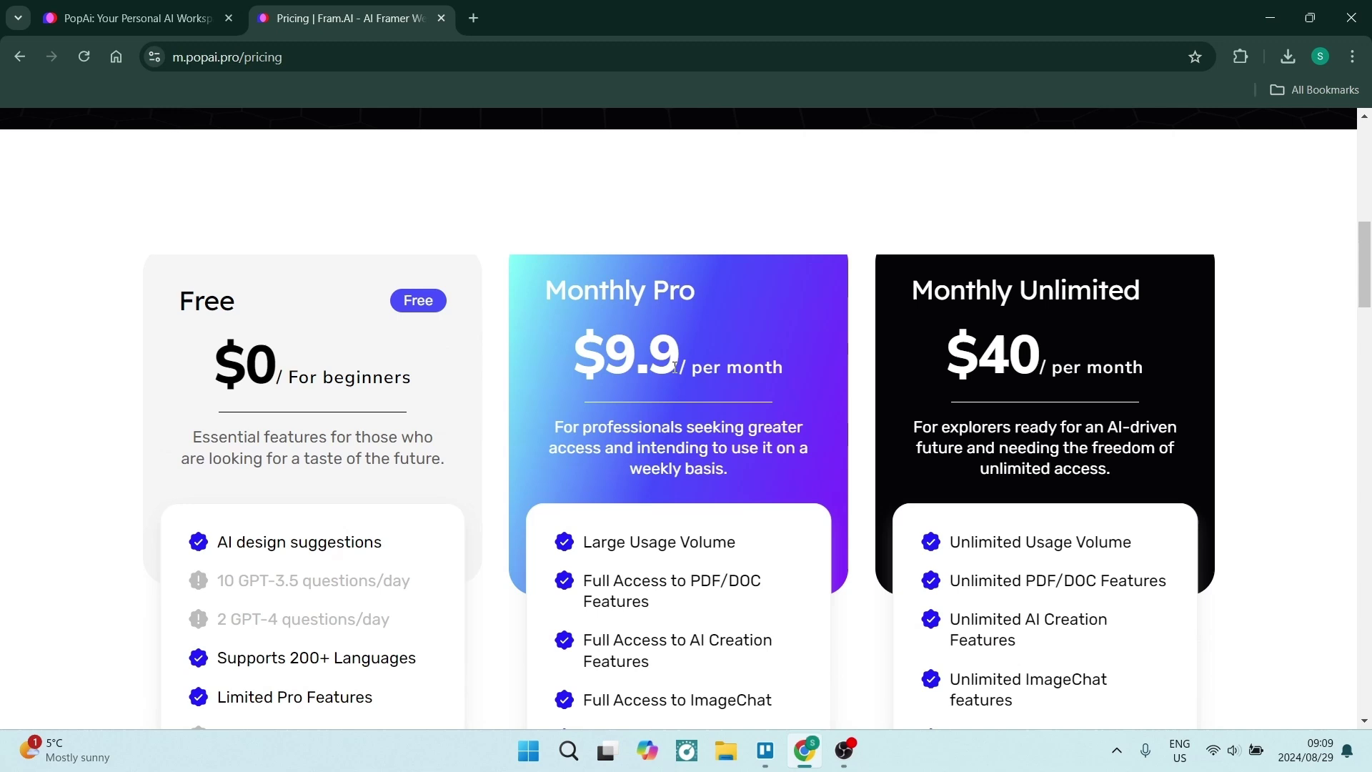
- Highlight the $9.9 Monthly Pro price, then go back to the PopAi home page
{"action": "left_click_drag", "start_coordinate": [680, 363], "coordinate": [605, 364]}
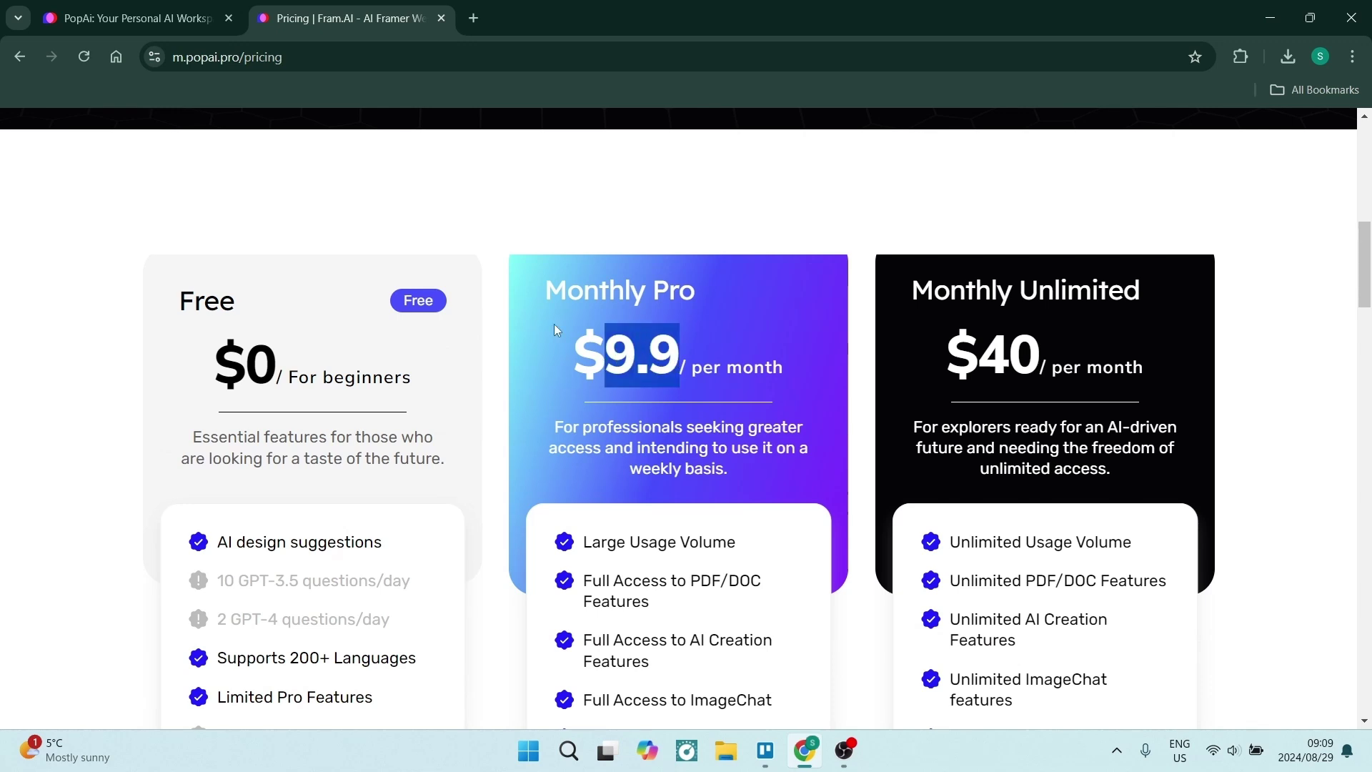
{"action": "left_click", "coordinate": [515, 229]}
{"action": "left_click", "coordinate": [150, 7]}
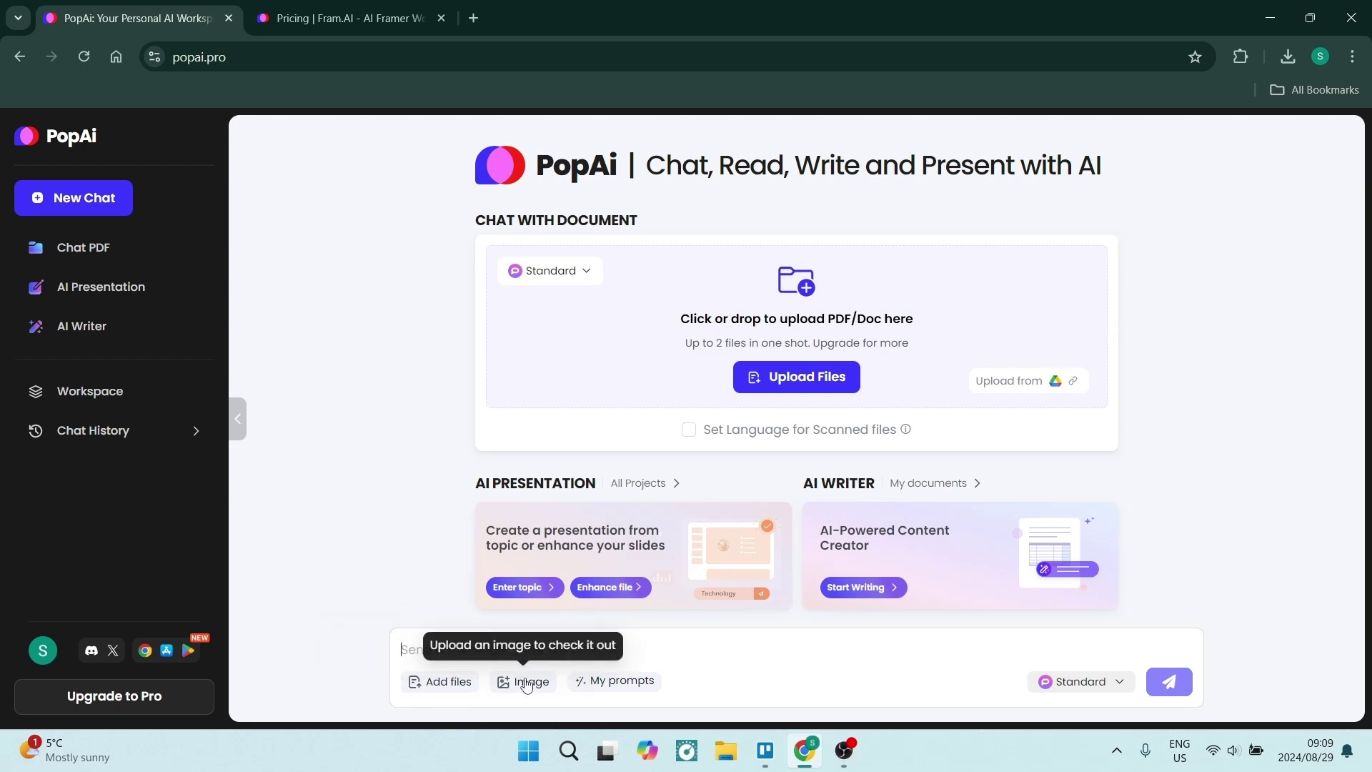
{"action": "left_click", "coordinate": [580, 684]}
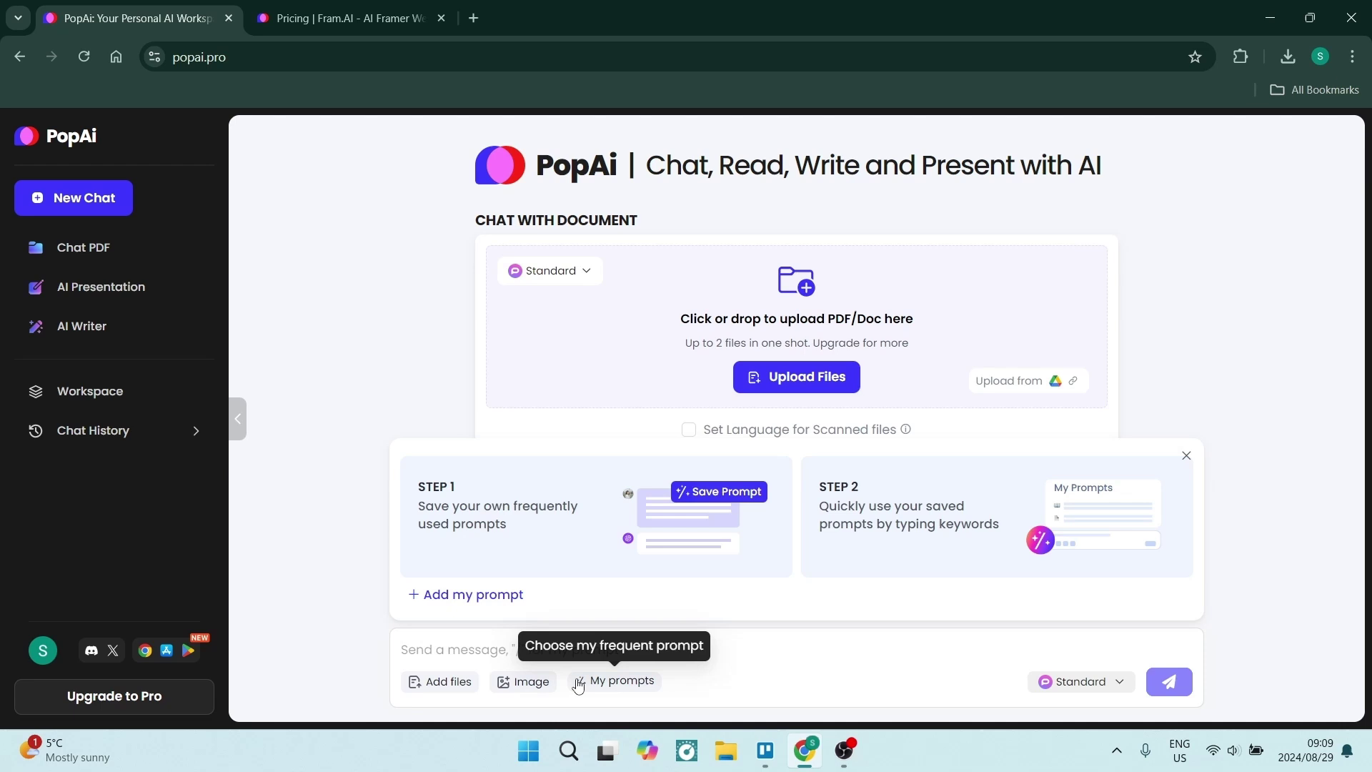
{"action": "left_click", "coordinate": [362, 582]}
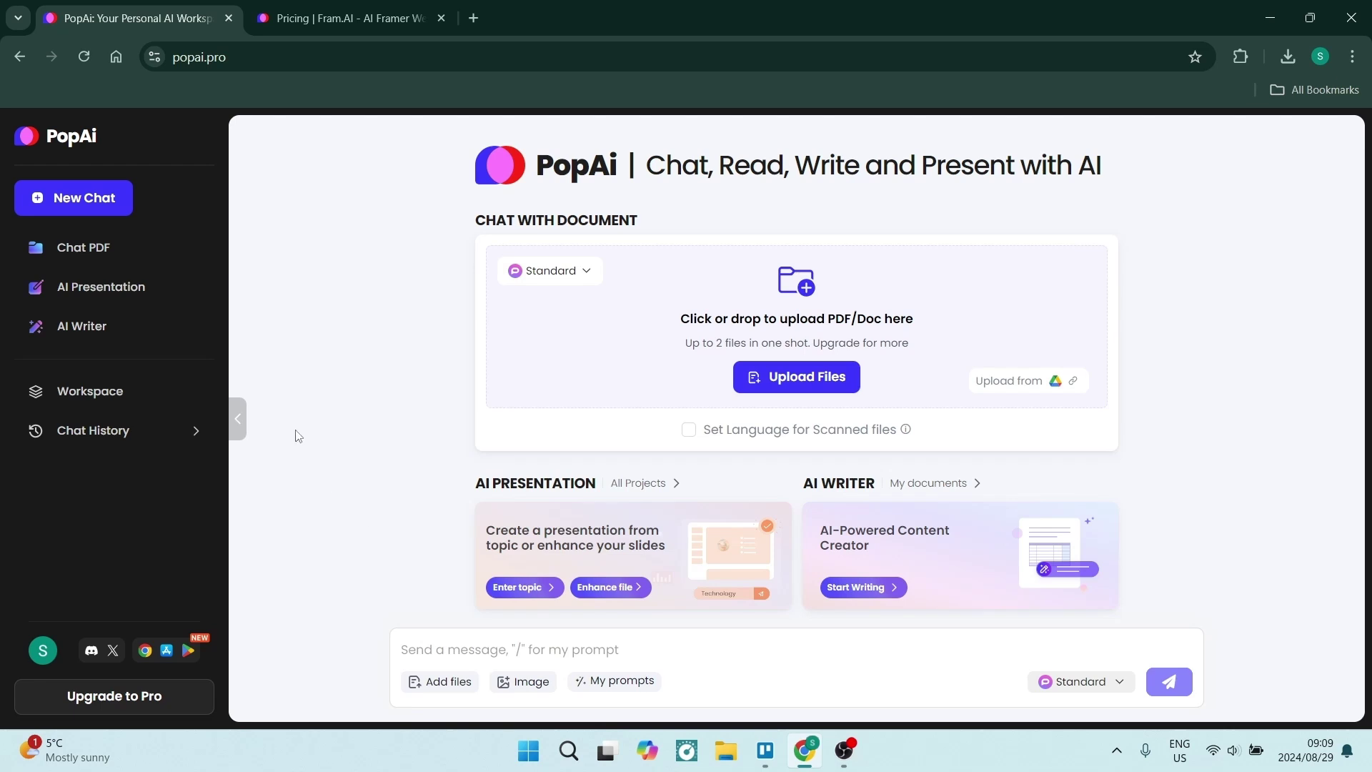
- Upload Nikon PDF Manual.pdf through Chat PDF to open it in a document chat
{"action": "left_click", "coordinate": [108, 248]}
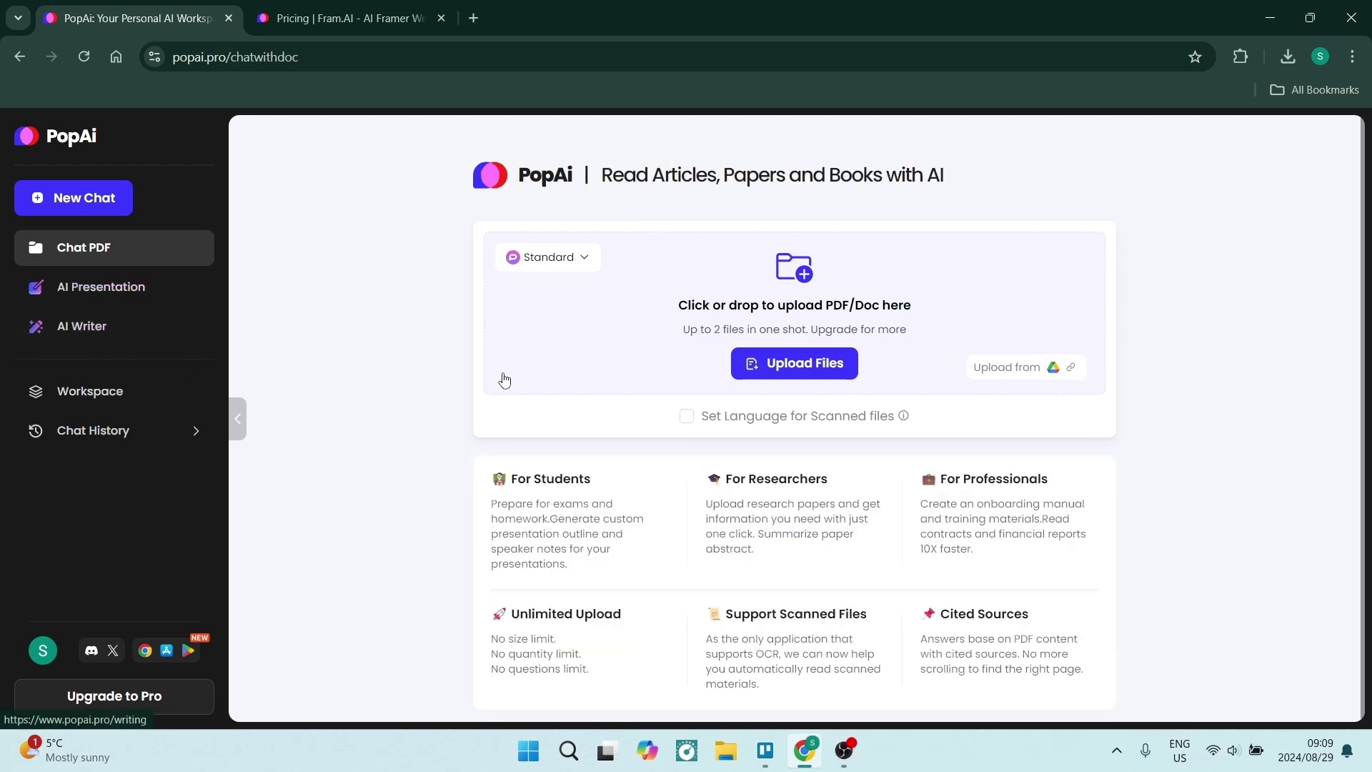
{"action": "left_click", "coordinate": [848, 370]}
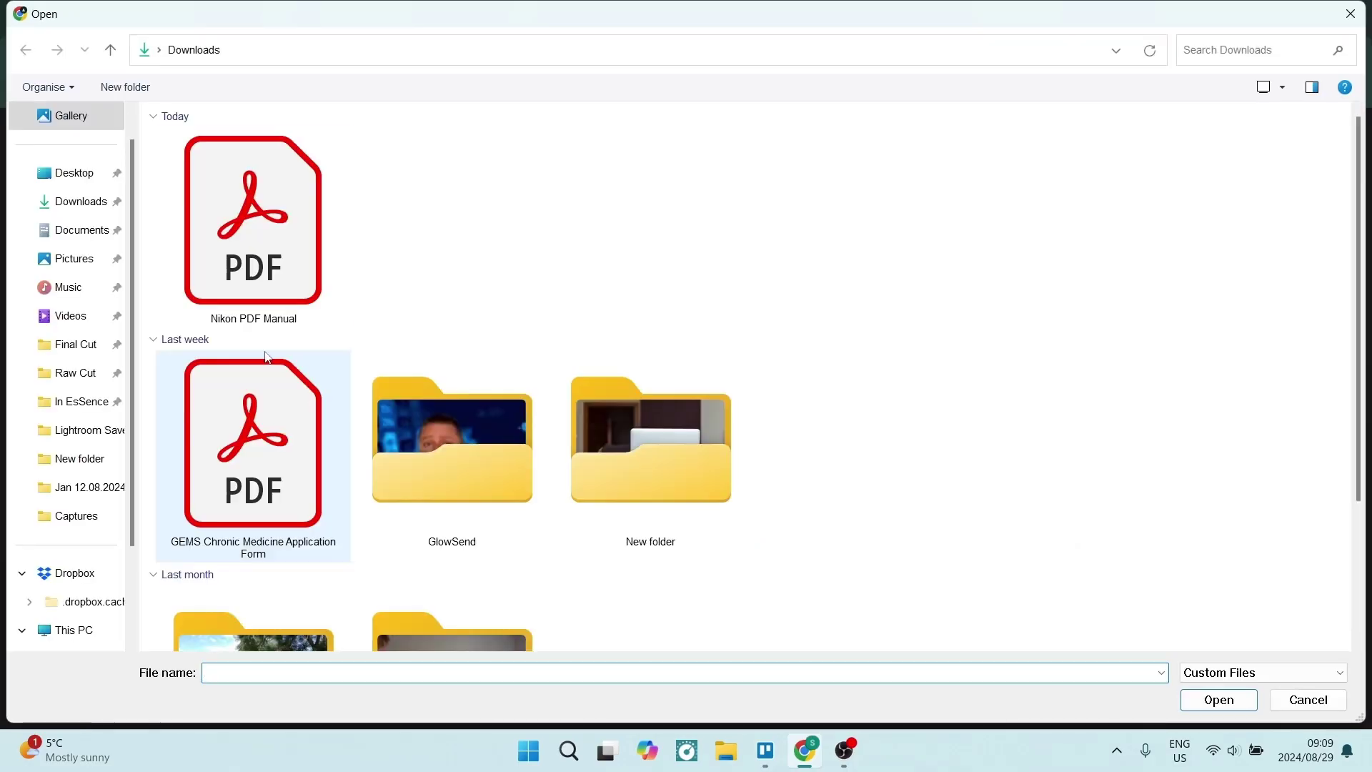
{"action": "double_click", "coordinate": [264, 250]}
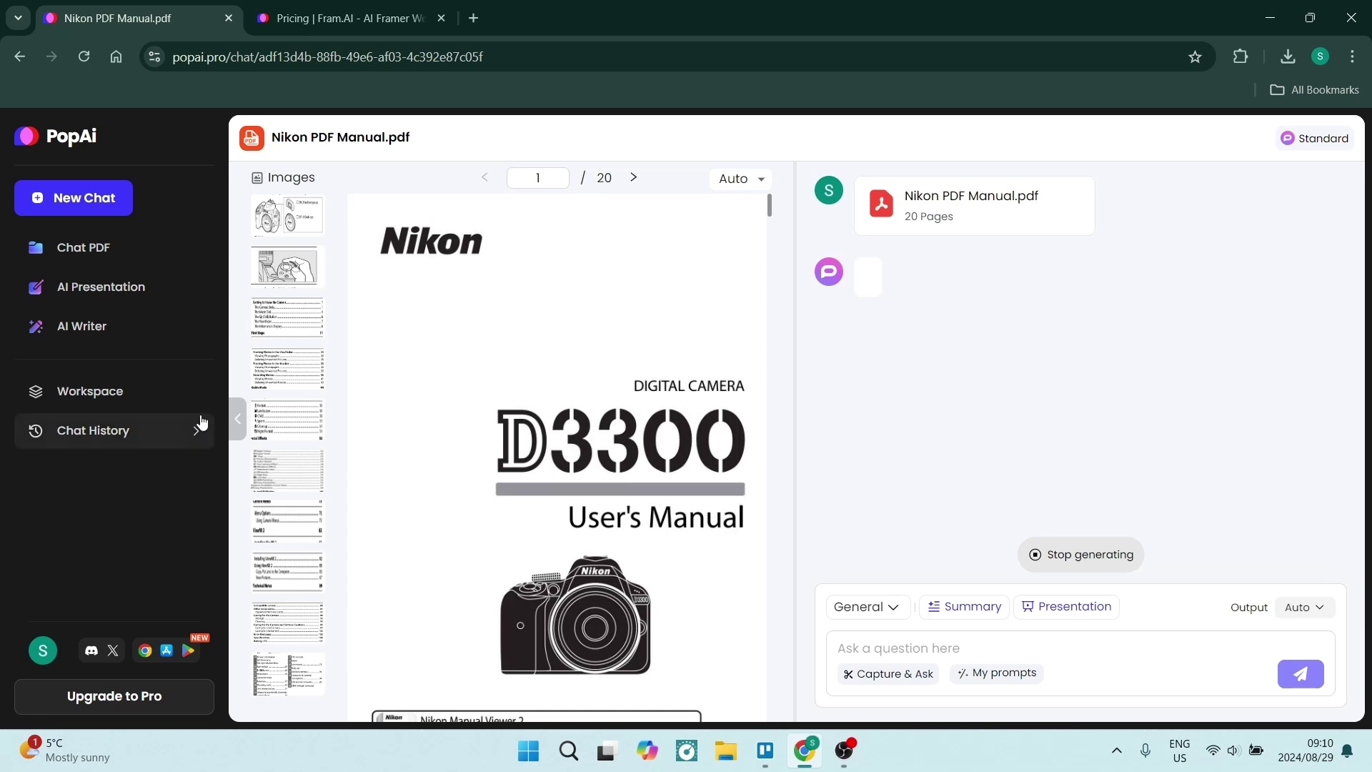
- Scroll the D3300 manual preview to page 3 while the AI summary streams in
{"action": "scroll", "coordinate": [765, 403], "scroll_direction": "down", "scroll_amount": 1}
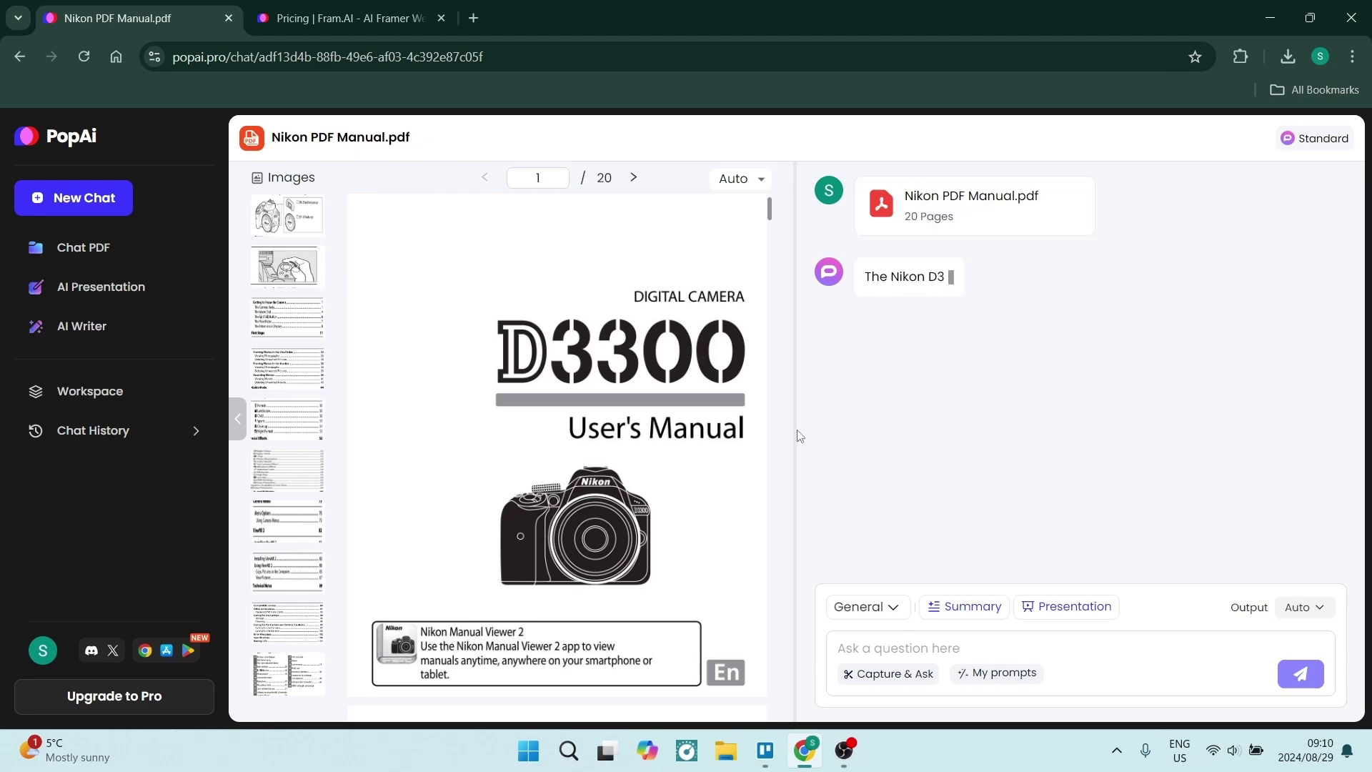
{"action": "scroll", "coordinate": [543, 428], "scroll_direction": "down", "scroll_amount": 4}
{"action": "scroll", "coordinate": [538, 407], "scroll_direction": "down", "scroll_amount": 7}
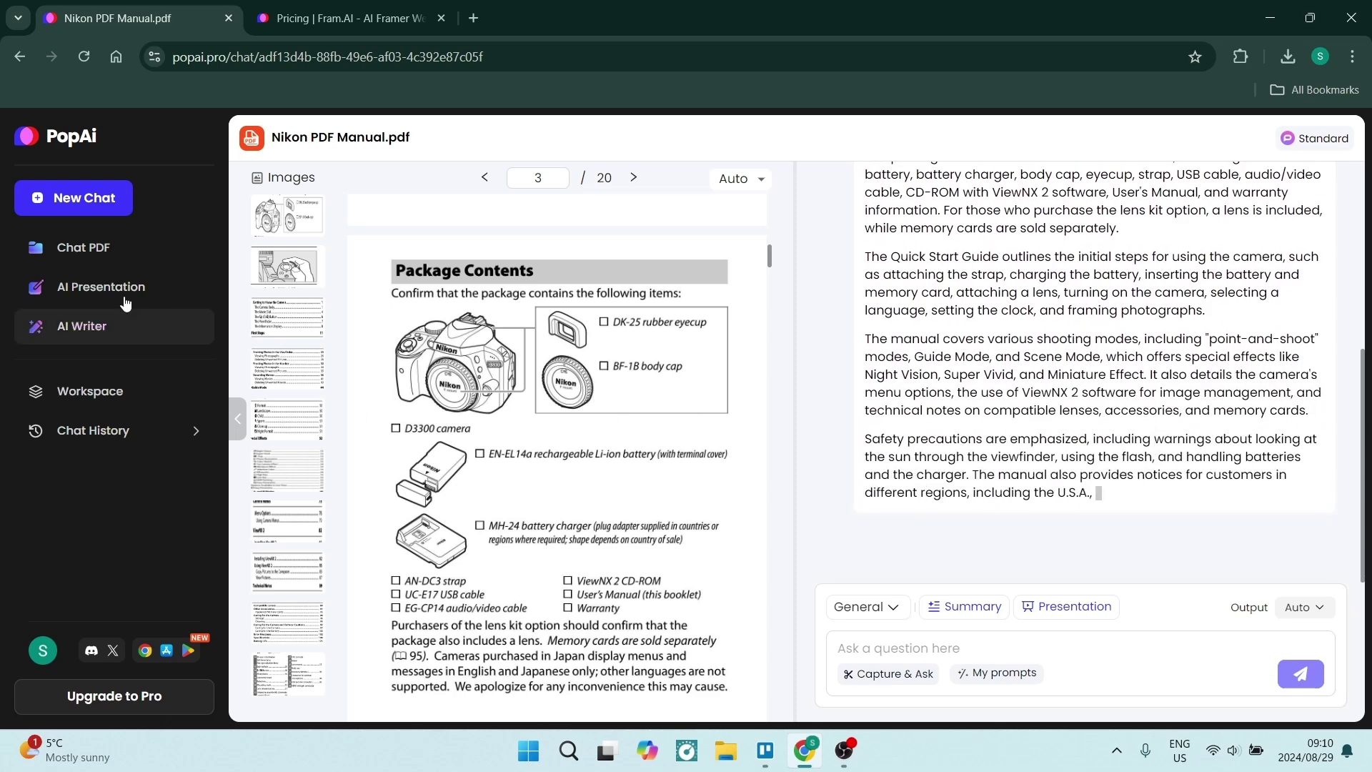
- Load the Data Analysis Report template, keeping AI-search images and the Standard model
{"action": "left_click", "coordinate": [101, 286]}
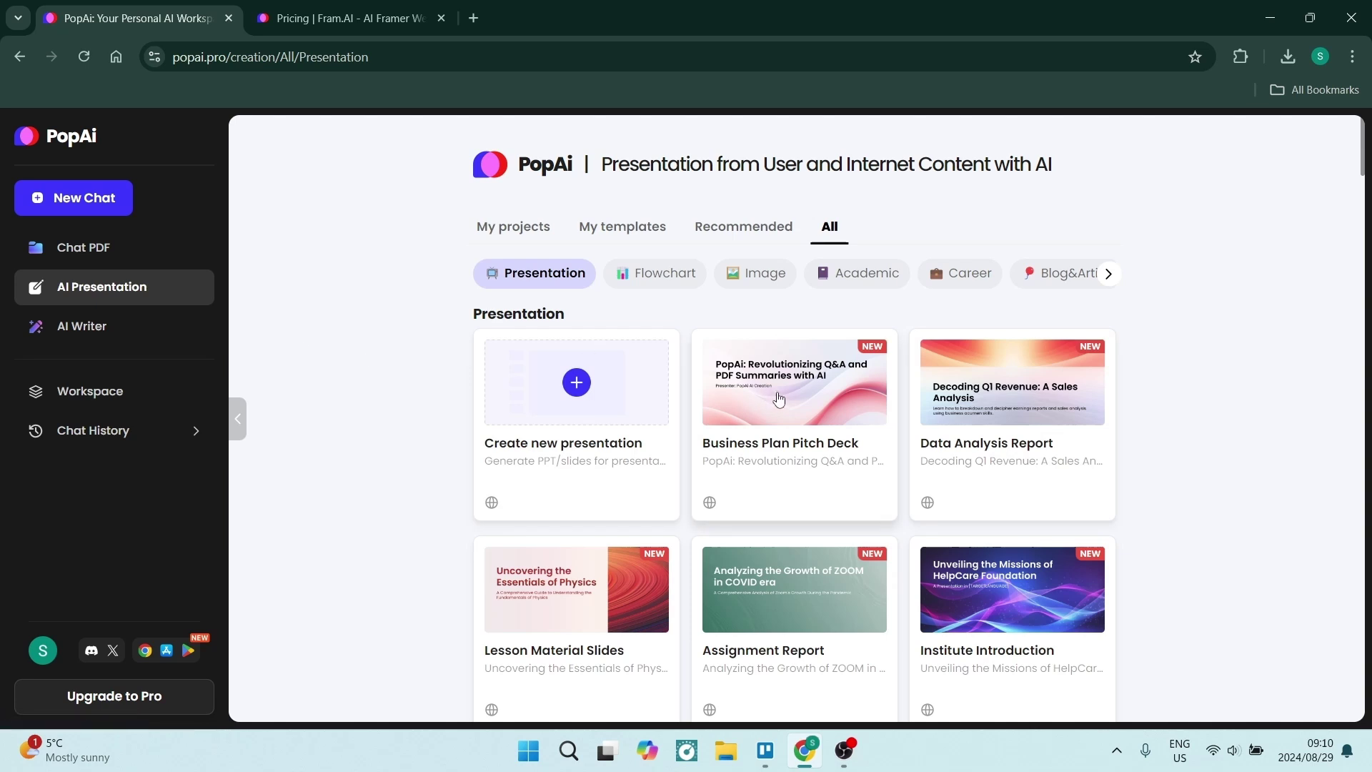
{"action": "left_click", "coordinate": [982, 397]}
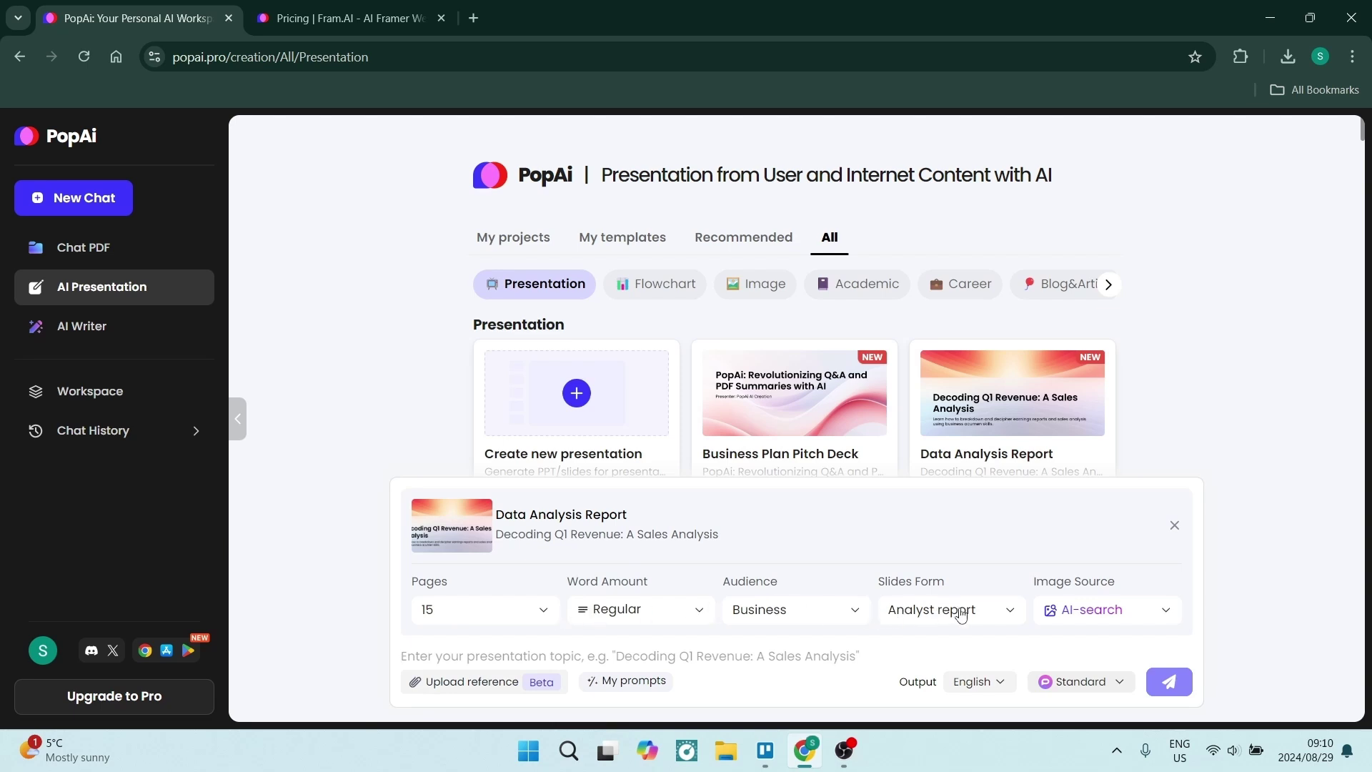
{"action": "left_click", "coordinate": [1167, 616]}
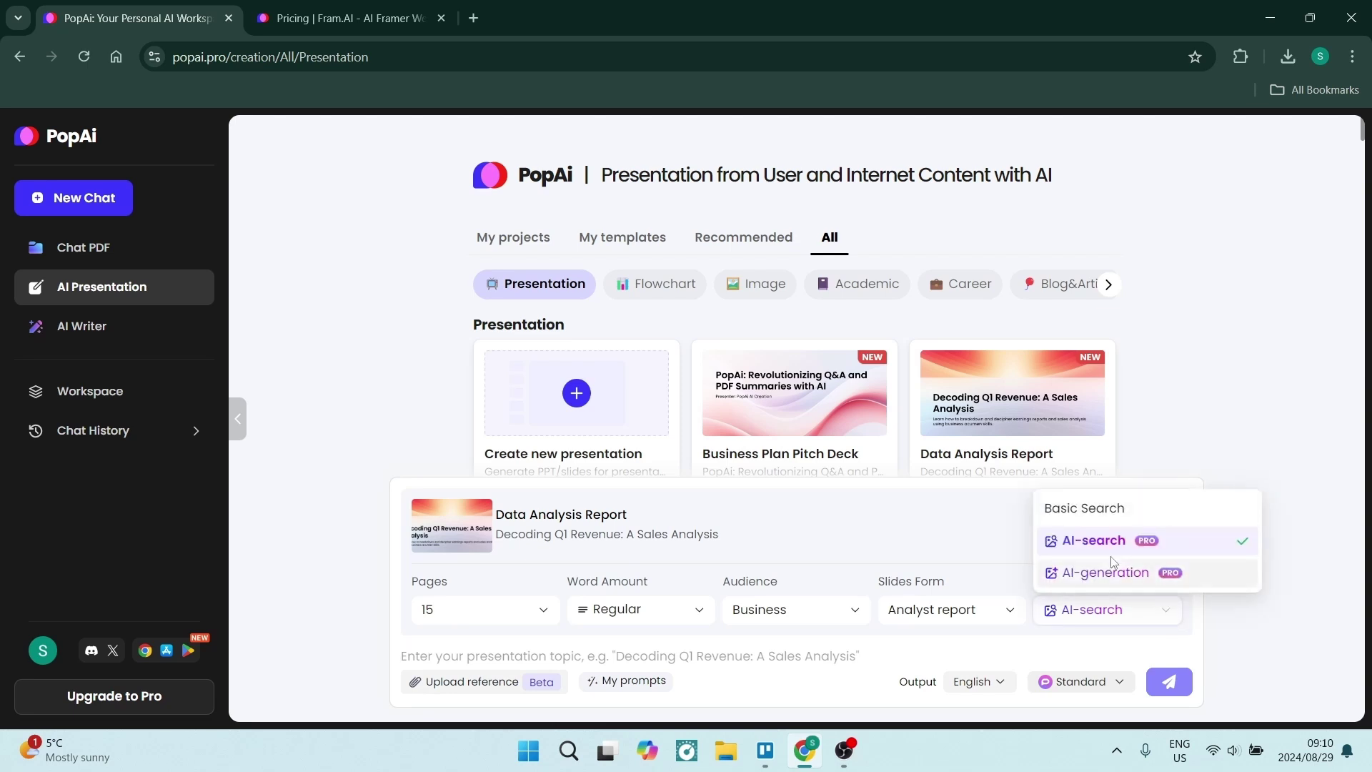
{"action": "left_click", "coordinate": [1174, 452]}
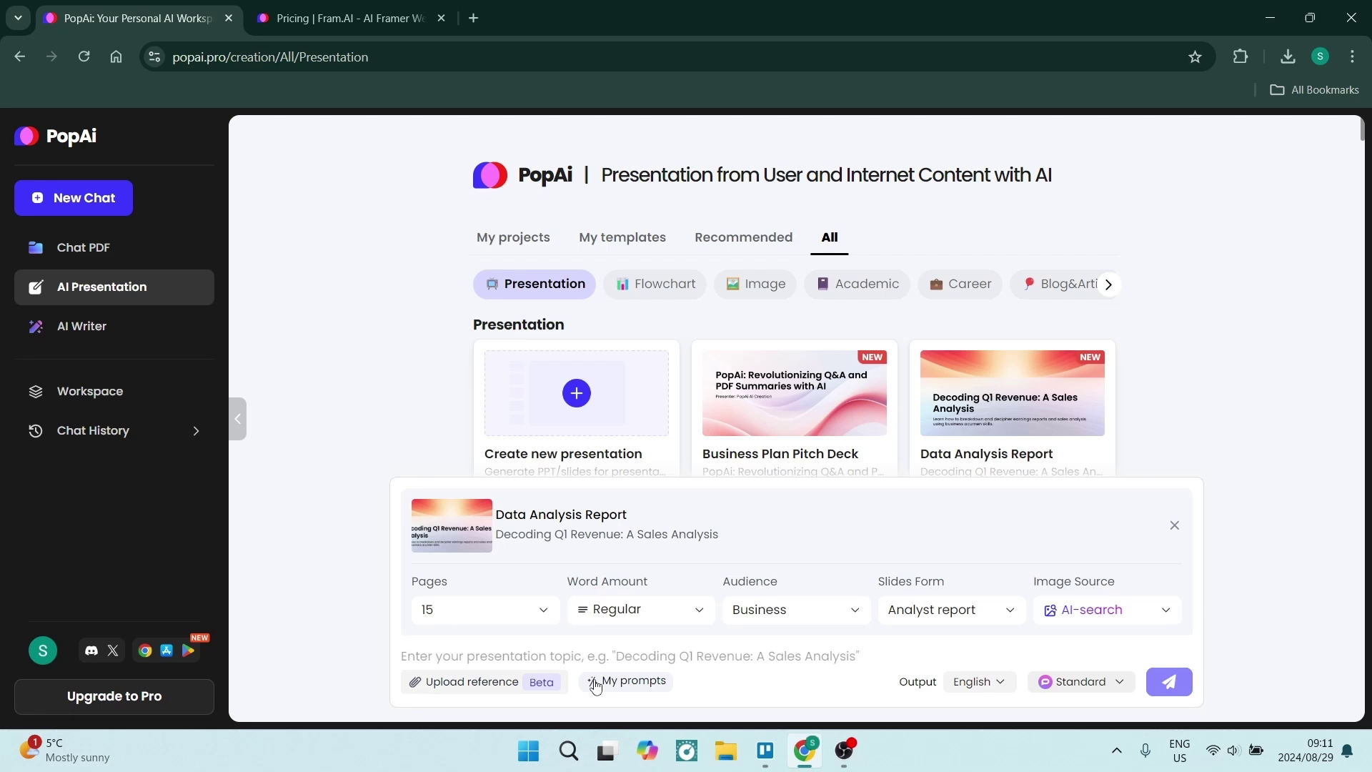
{"action": "left_click", "coordinate": [1053, 682]}
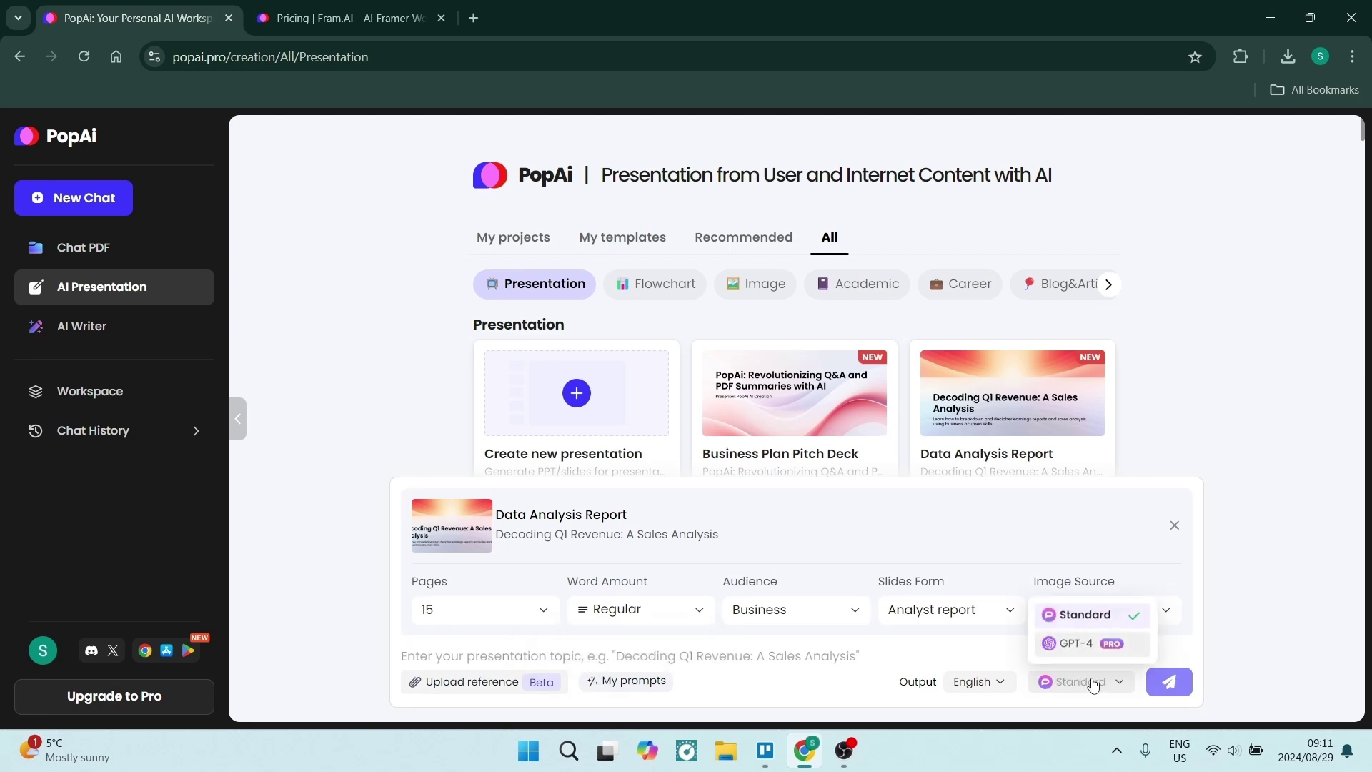
{"action": "left_click", "coordinate": [1091, 683]}
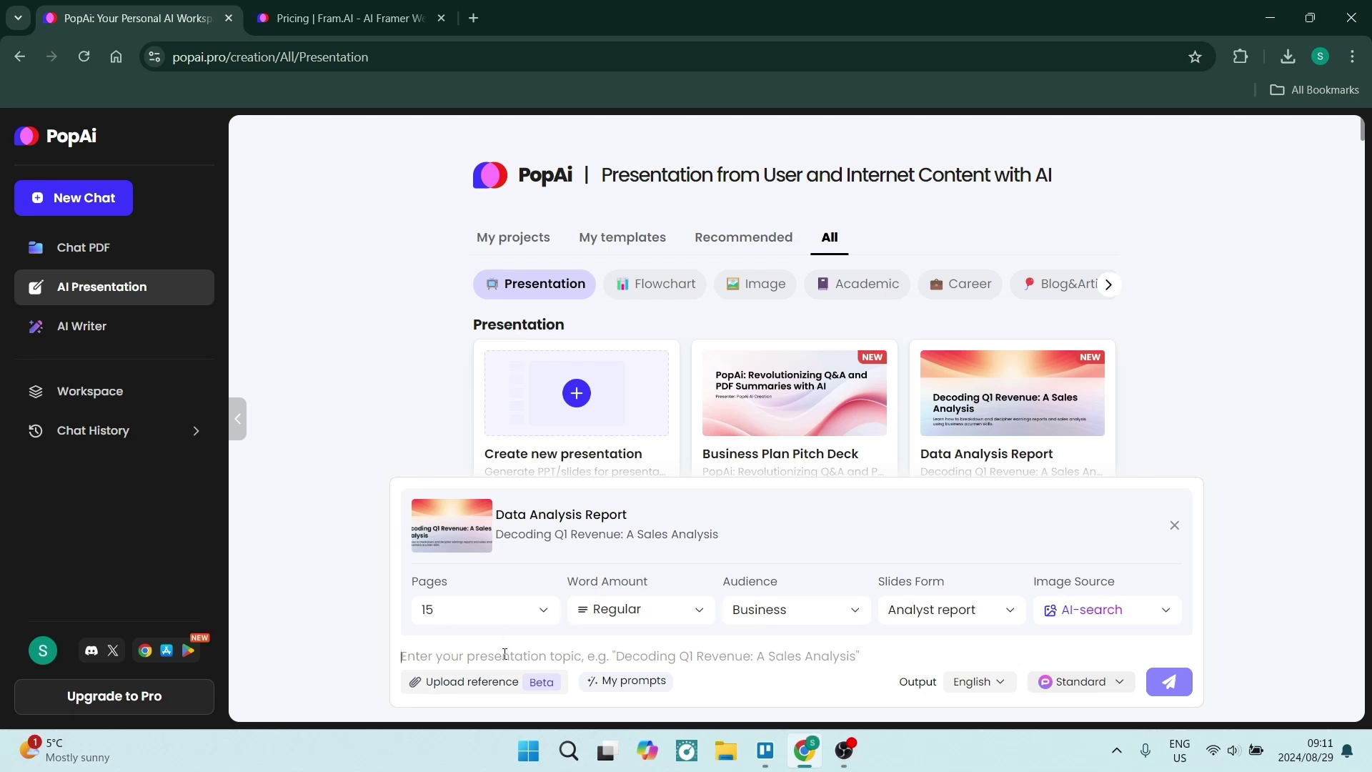